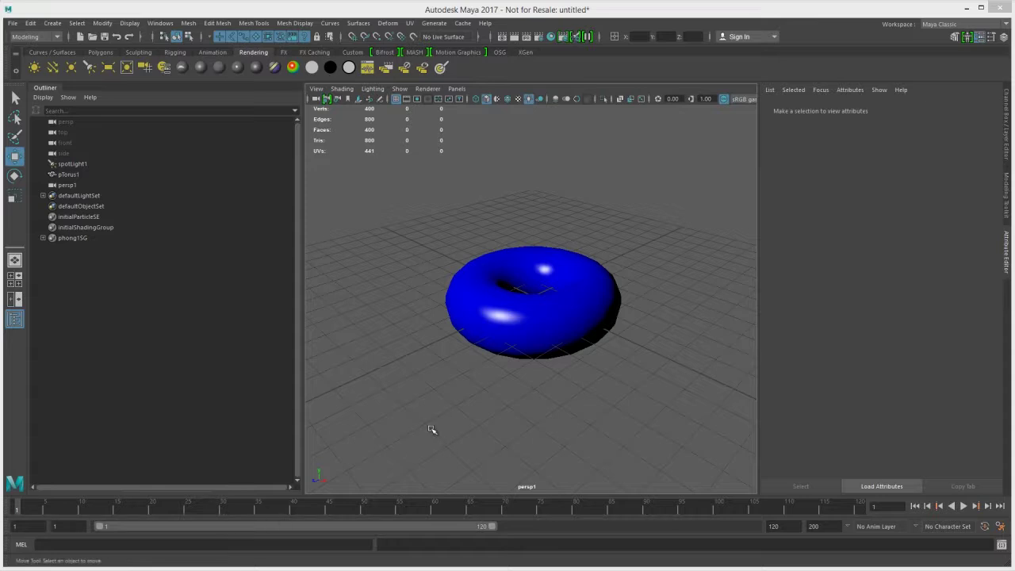
- Select pTorus1 for rotation and delete its existing keyframe at frame 30
click(497, 315)
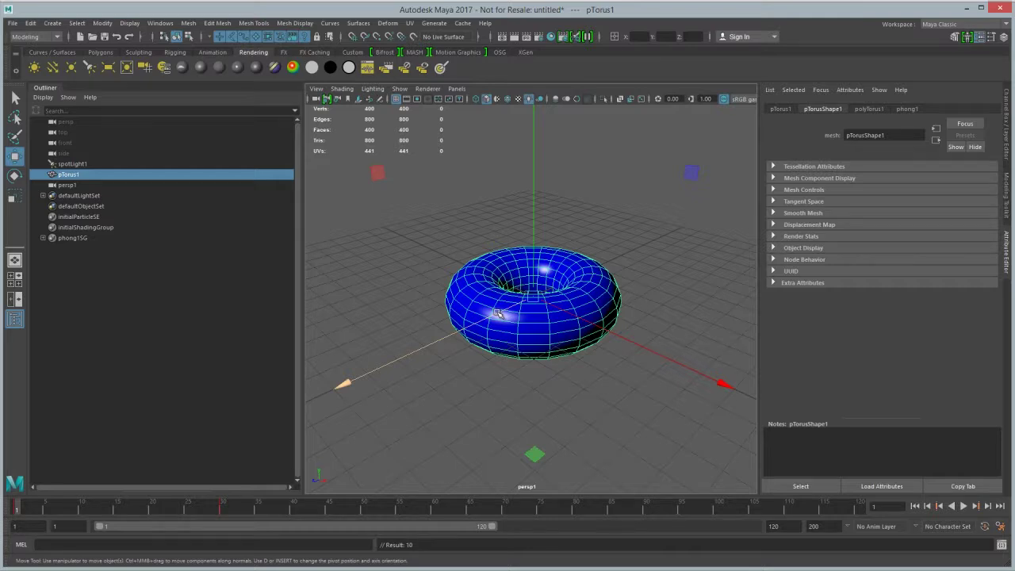
key(e)
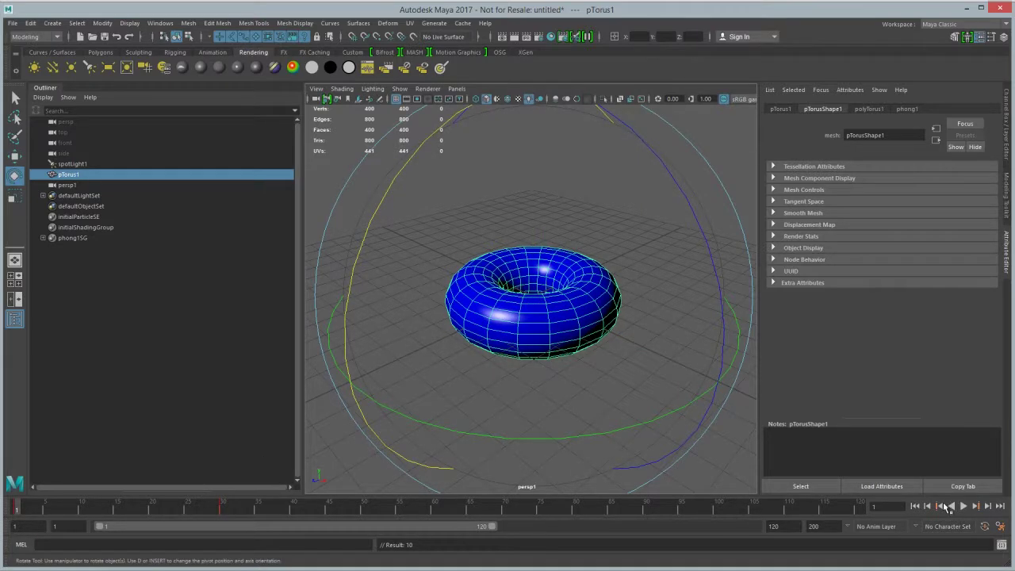
click(975, 506)
right_click(223, 512)
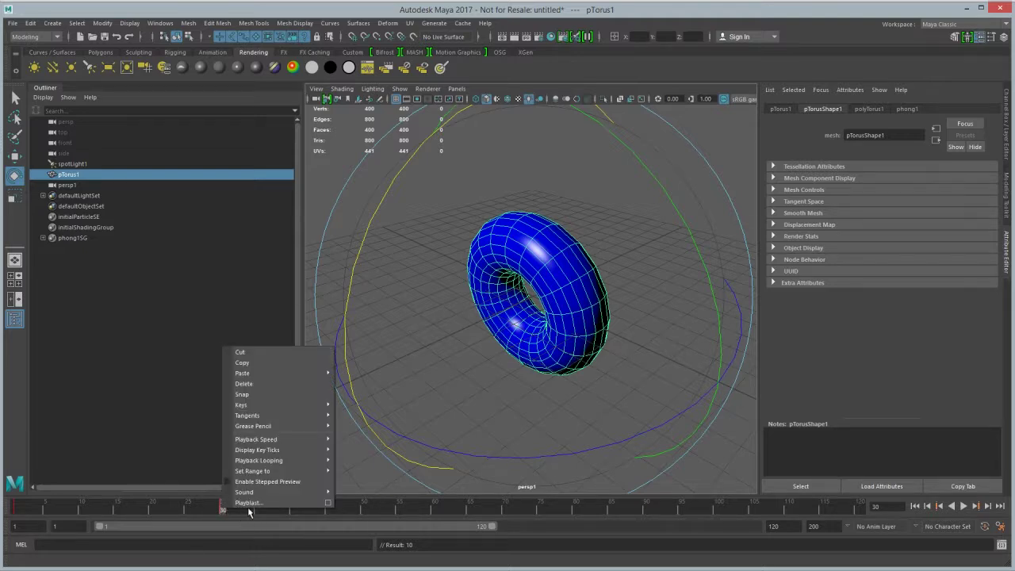
click(266, 385)
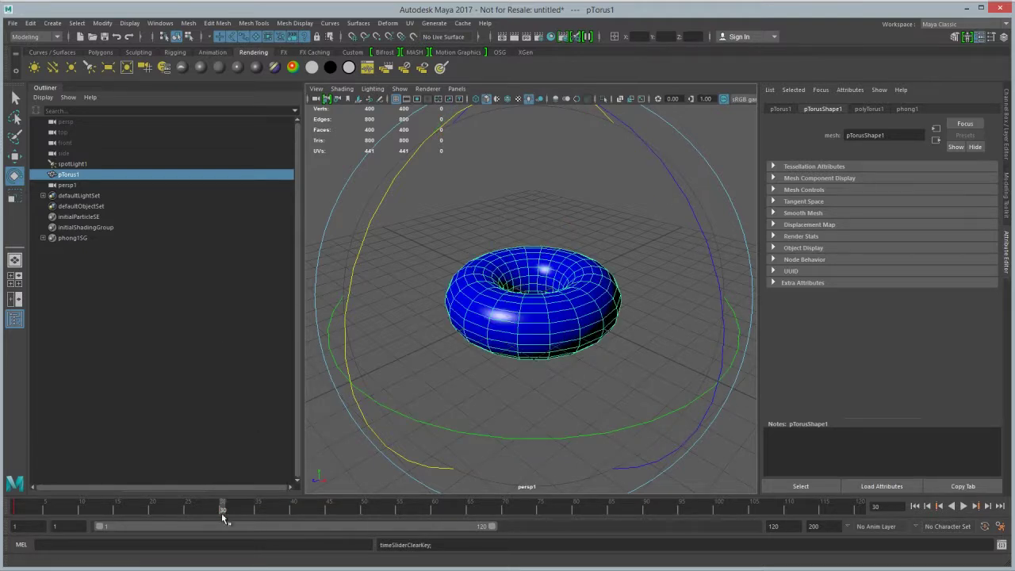
click(14, 512)
key(alt+v)
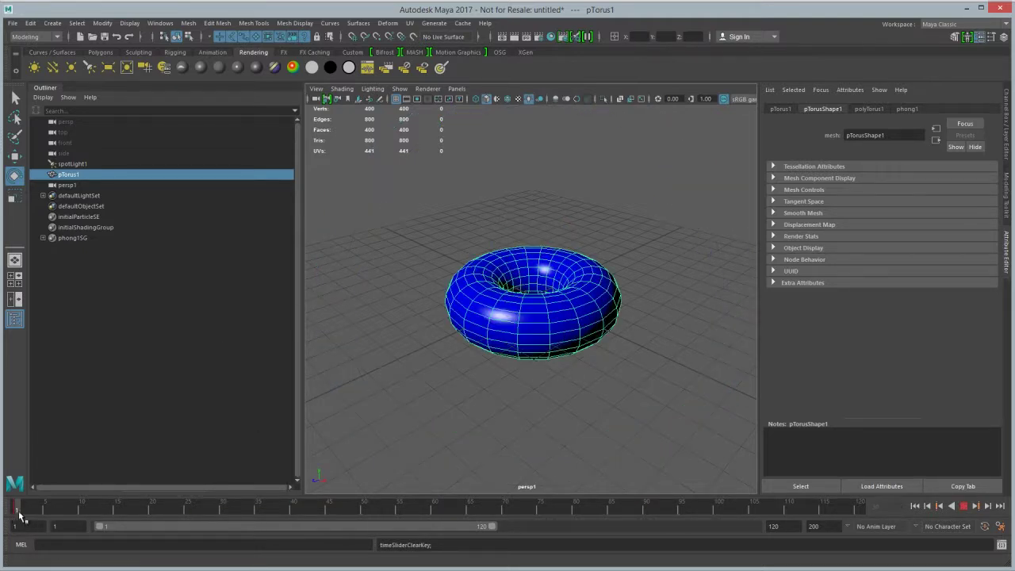
click(224, 510)
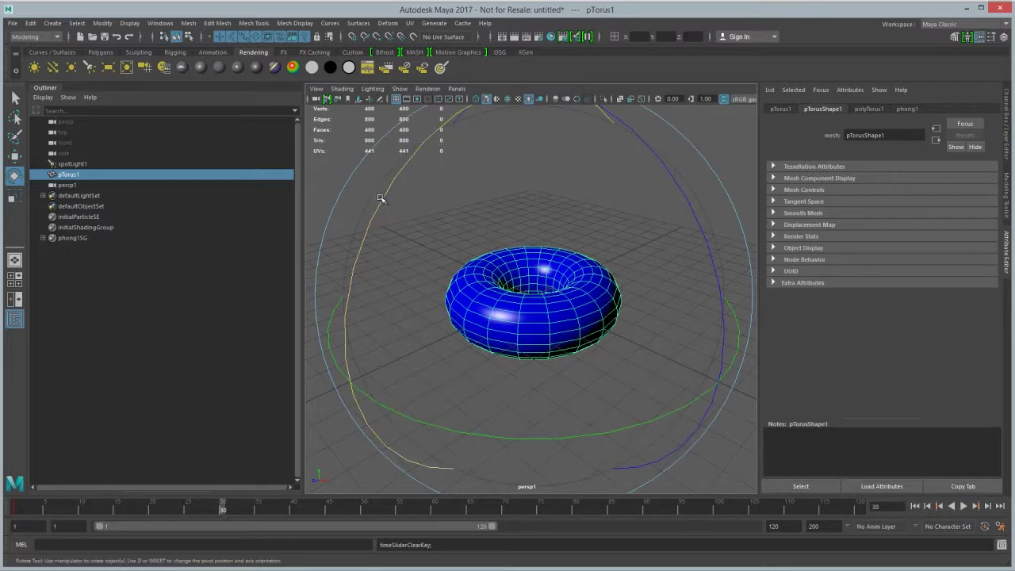
- Tilt the torus about 96° onto its edge at frame 30, key it, and play it back
drag(384, 204, 583, 501)
key(s)
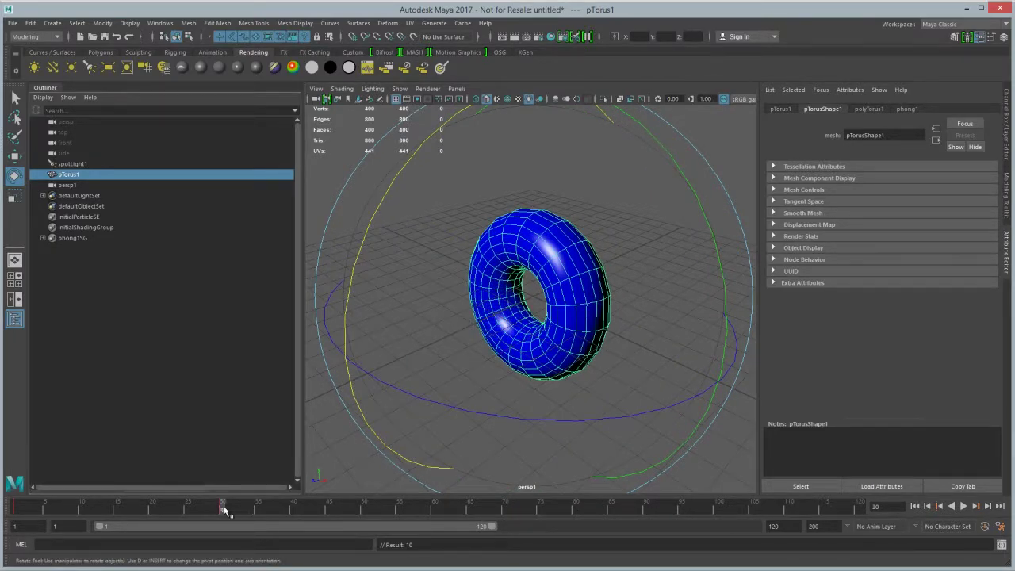
key(alt+v)
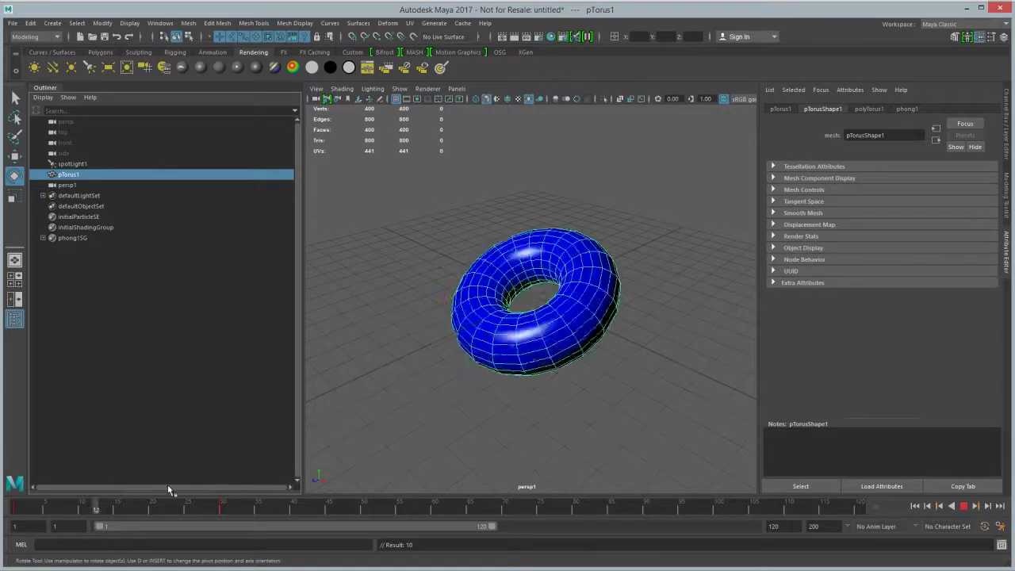
key(alt+v)
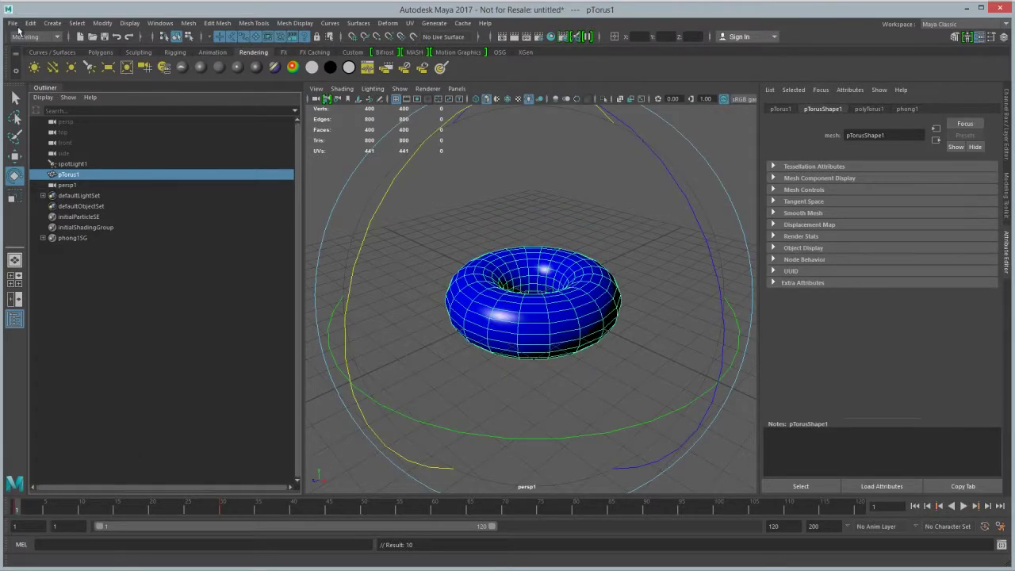
click(13, 23)
- Export the whole scene to torus.fbx on the Desktop as FBX, overwriting the old file
click(36, 153)
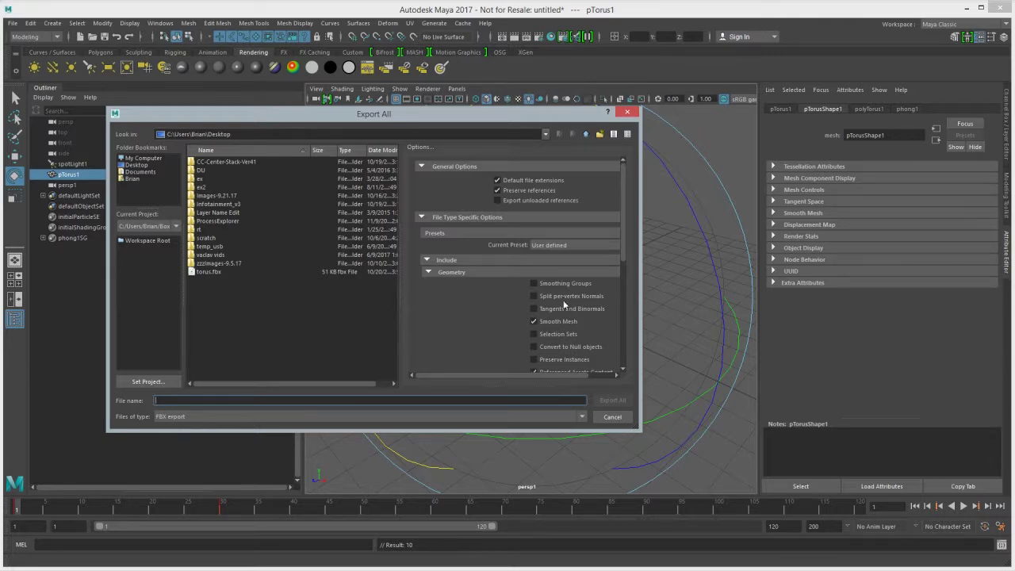
scroll(564, 303, down, 5)
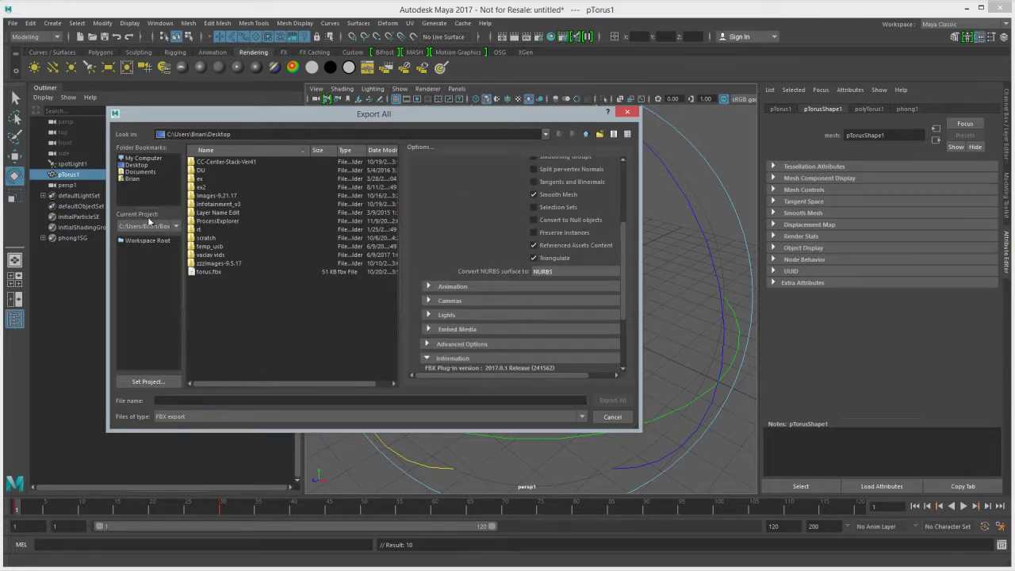
double_click(196, 273)
click(349, 287)
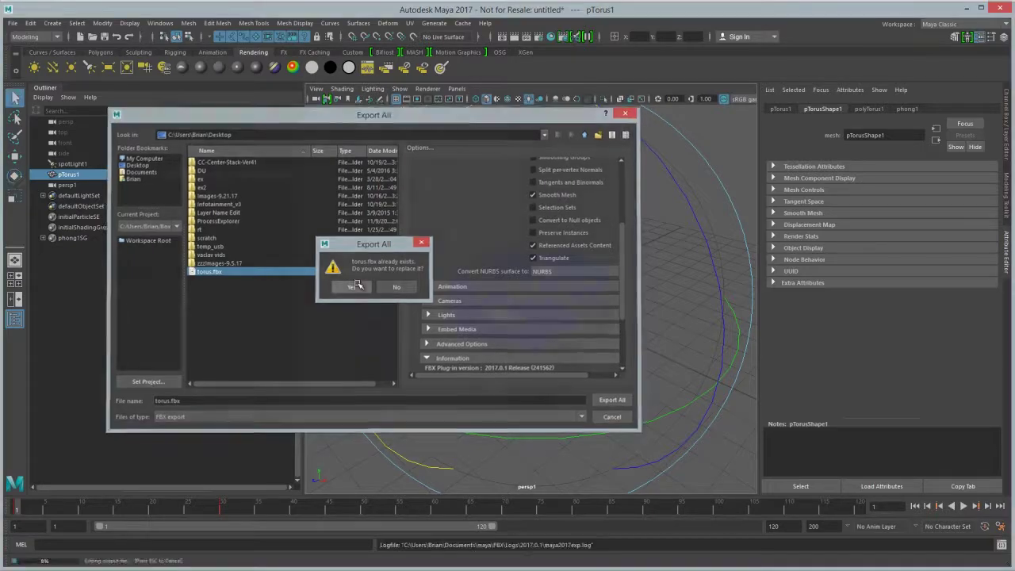
- Load torus.fbx from the Desktop as the scene of Altia's 3D Object and expand its contents
click(744, 545)
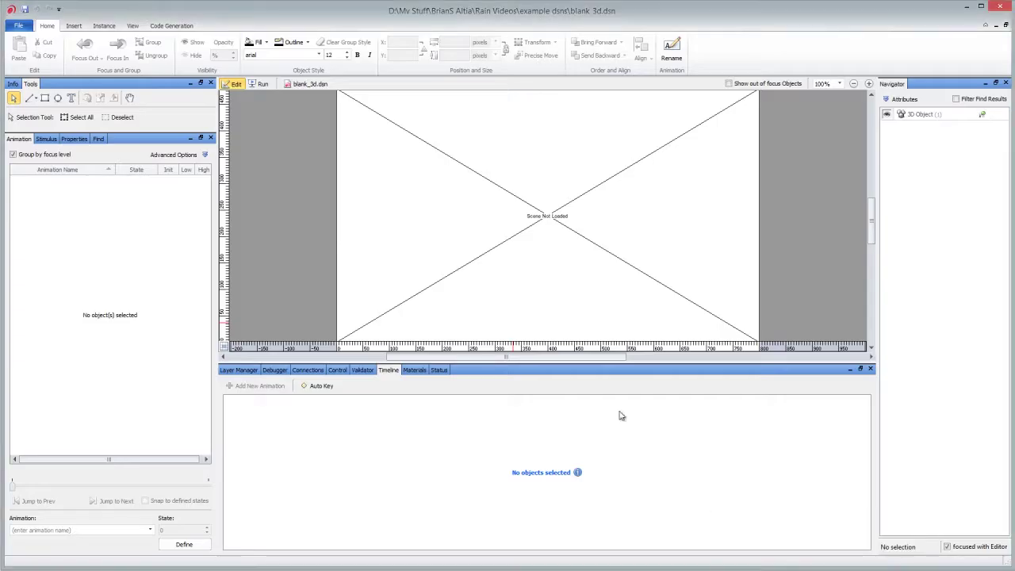
click(545, 205)
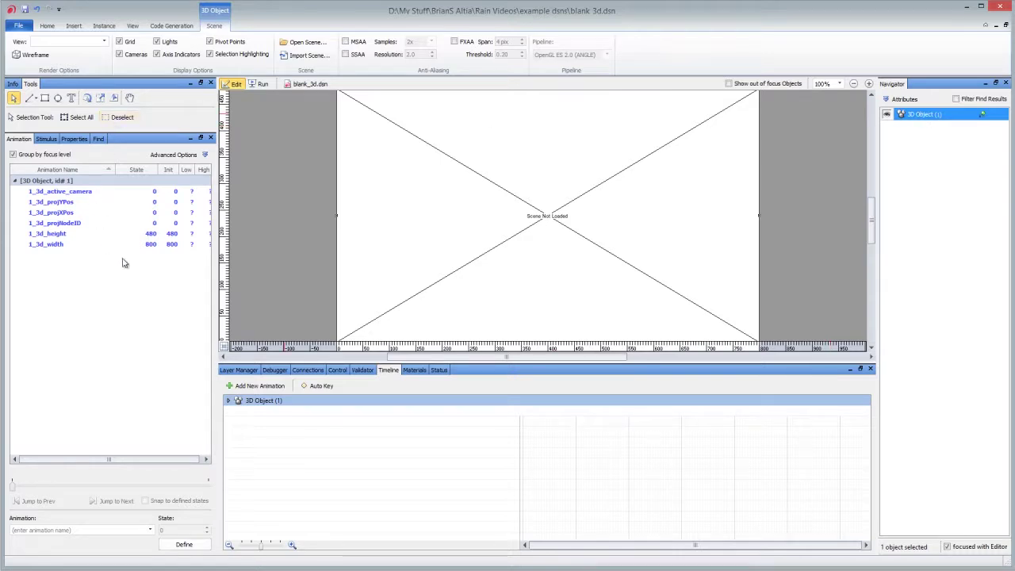
click(133, 26)
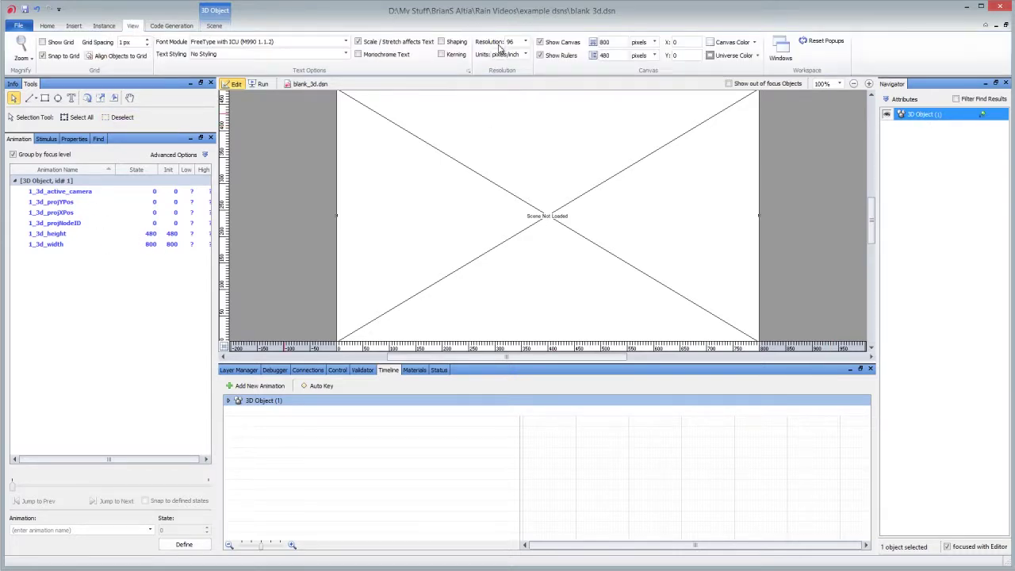
click(211, 26)
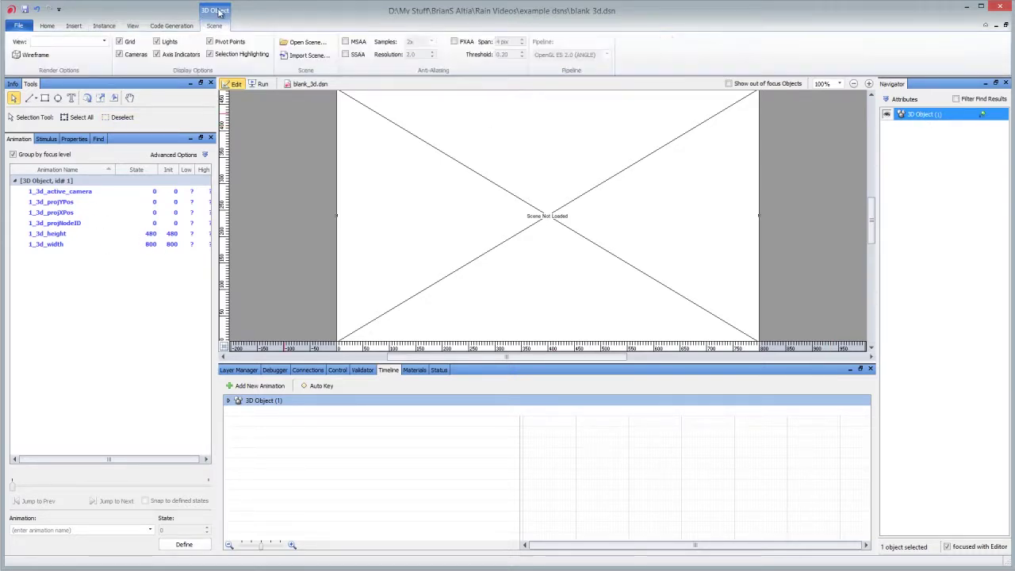
click(309, 45)
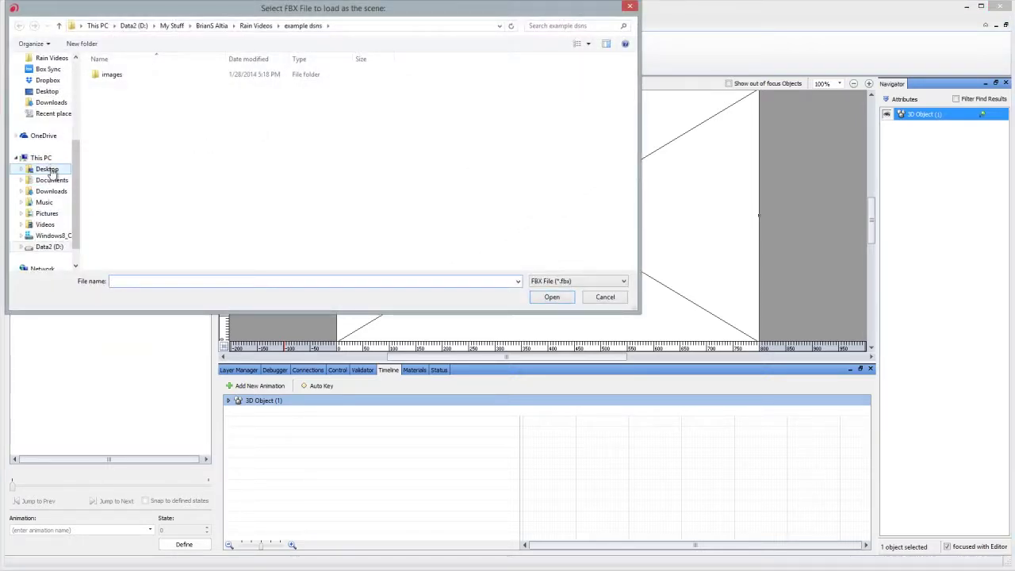
click(48, 169)
double_click(363, 158)
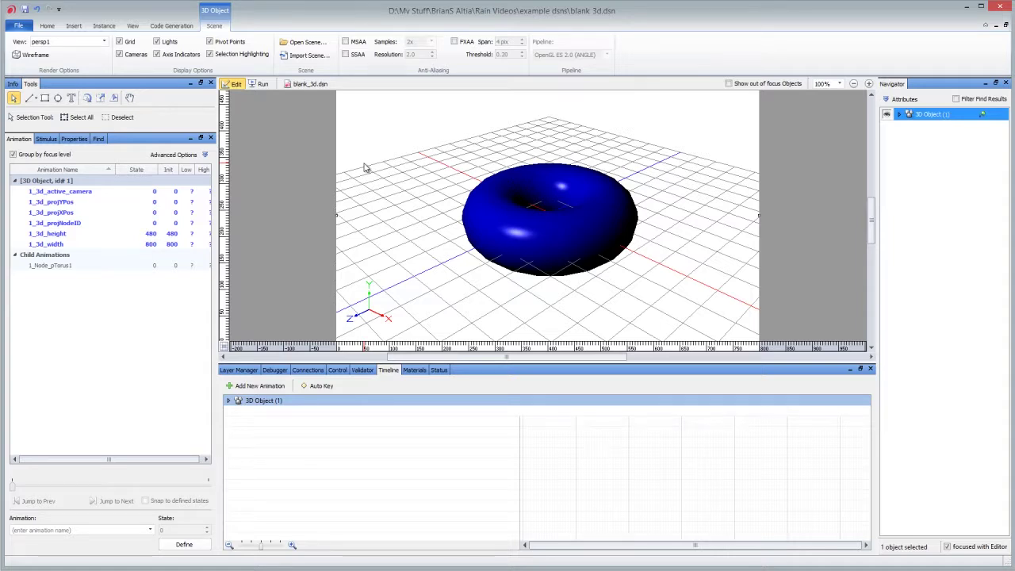
click(901, 115)
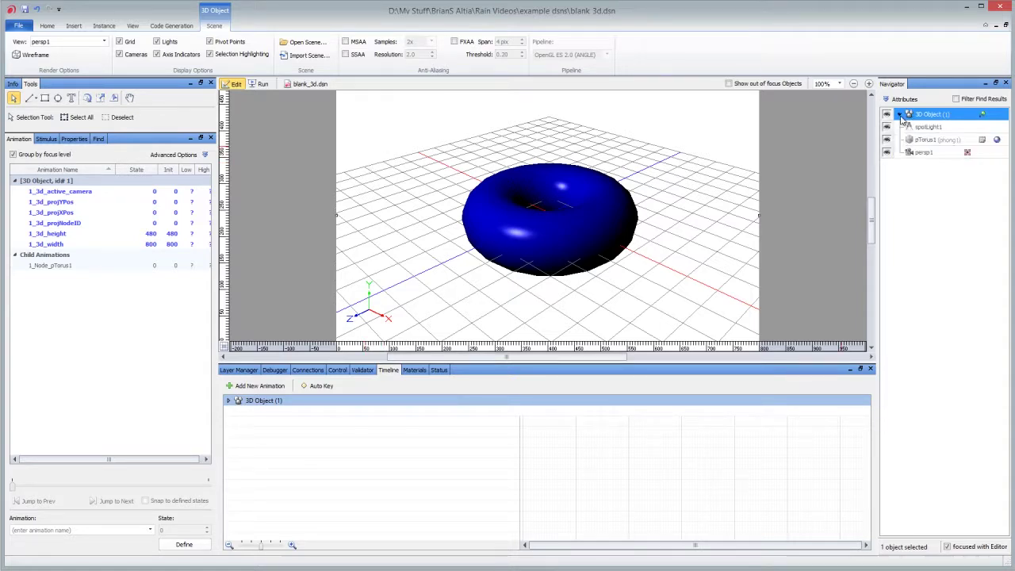
- Select pTorus1 and scrub the timeline to about frame 16 to preview its rotation
click(924, 139)
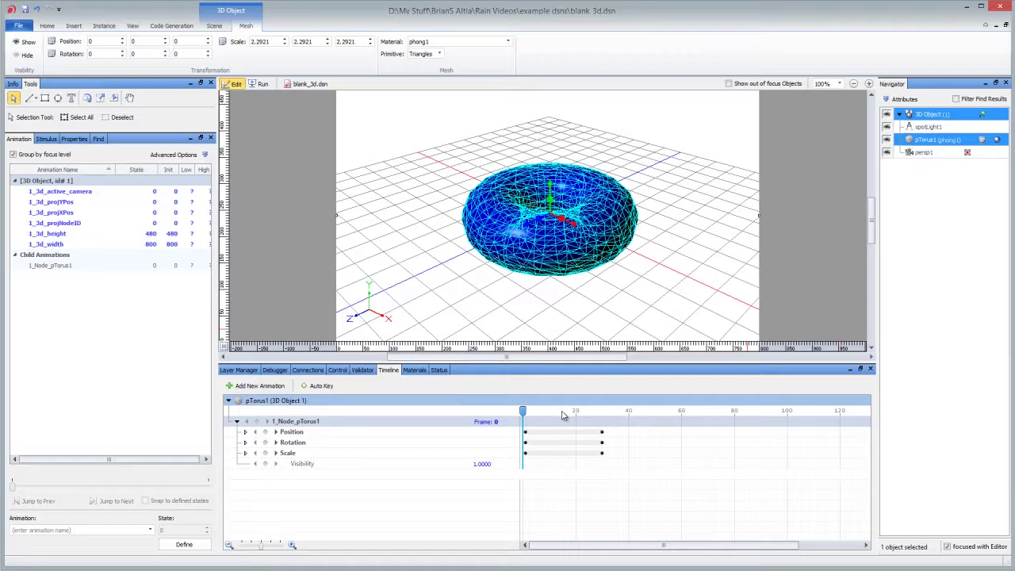
drag(523, 413, 565, 427)
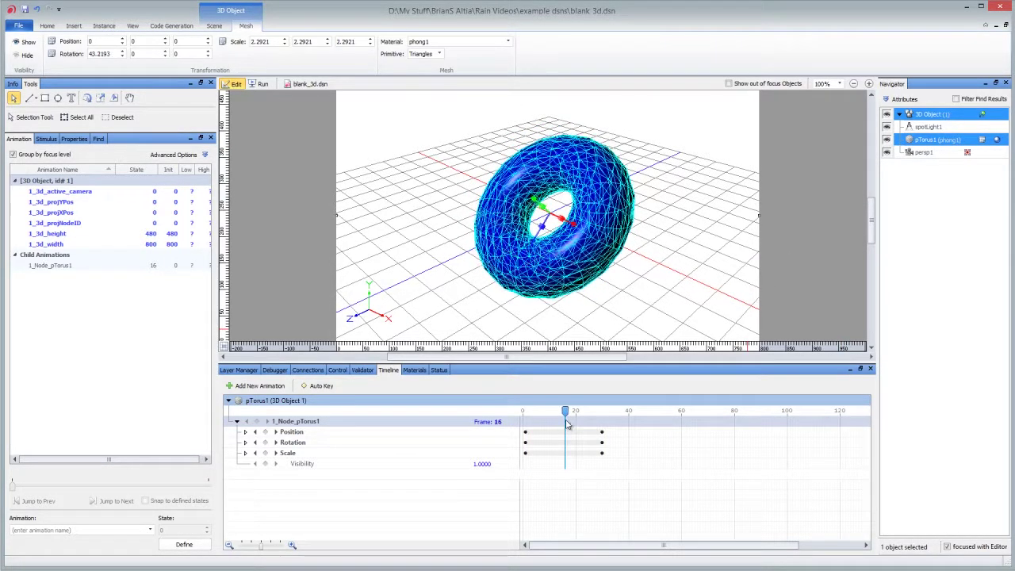
- Key X Position 5 at frame 16, preview the move, then delete that keyframe
click(245, 432)
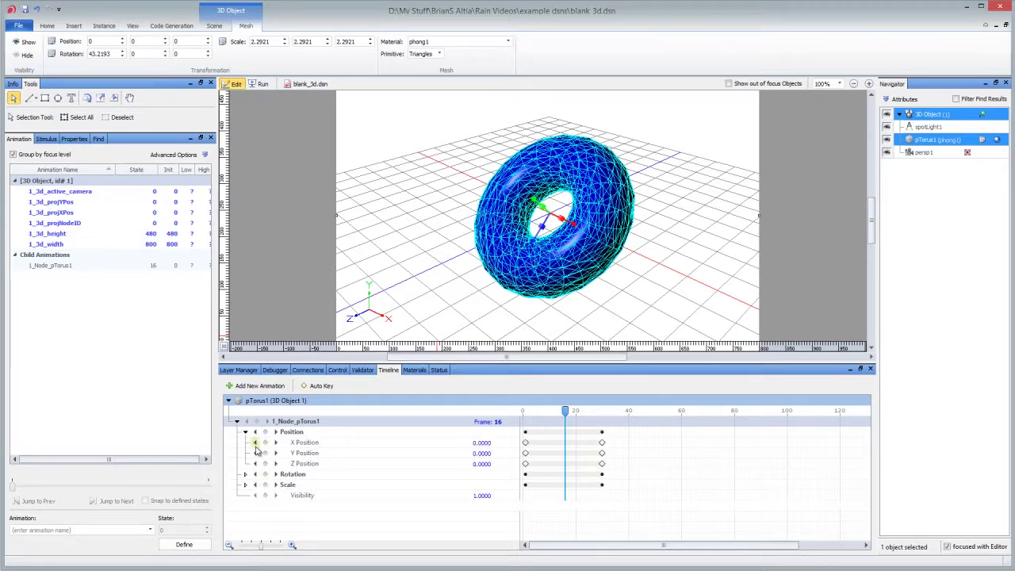
double_click(480, 445)
text(5)
key(Return)
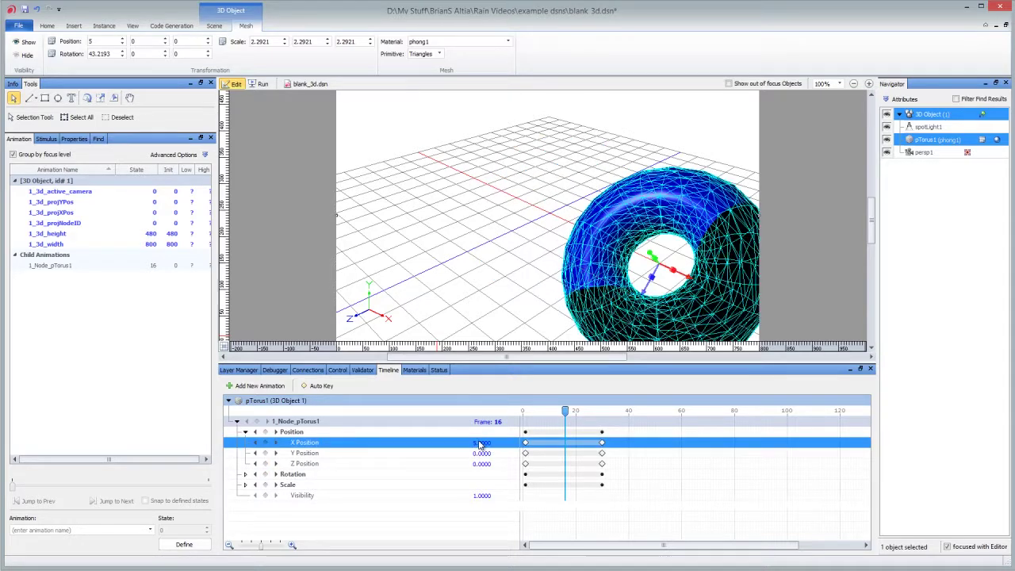
click(265, 441)
mouse_move(568, 420)
mouse_down()
mouse_move(531, 421)
mouse_move(608, 426)
mouse_move(522, 424)
mouse_move(607, 433)
mouse_move(559, 438)
mouse_up()
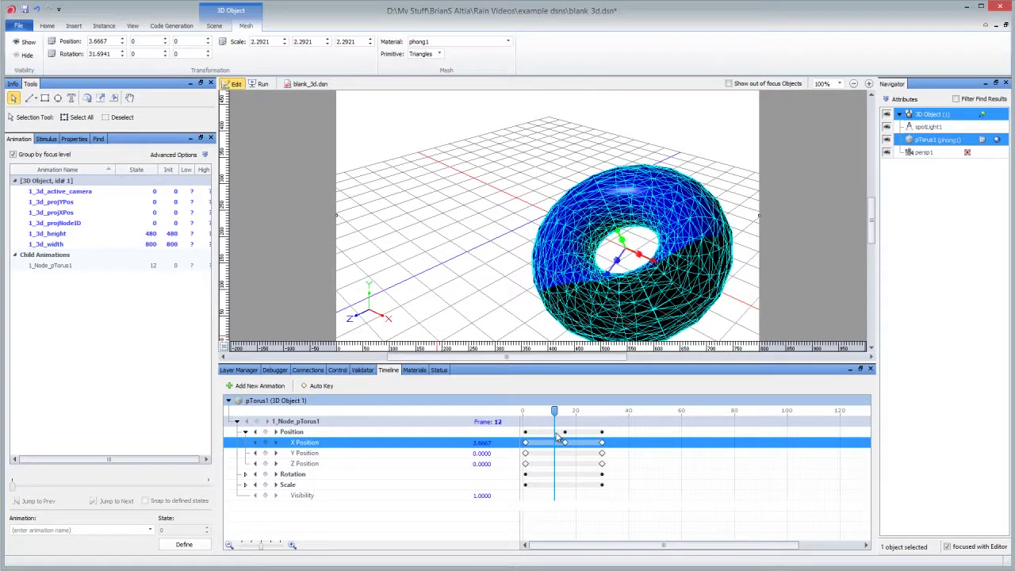
click(276, 444)
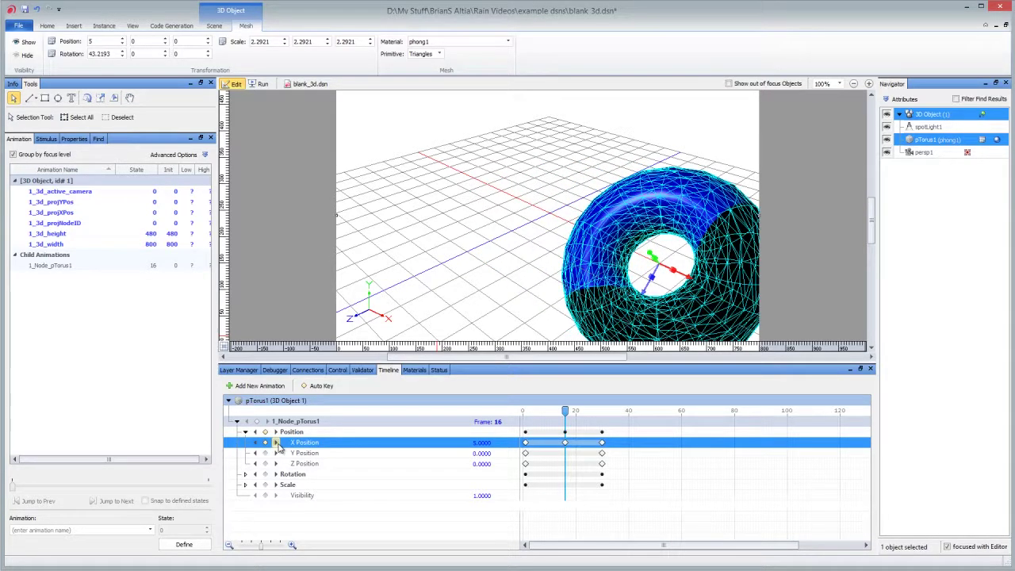
click(265, 443)
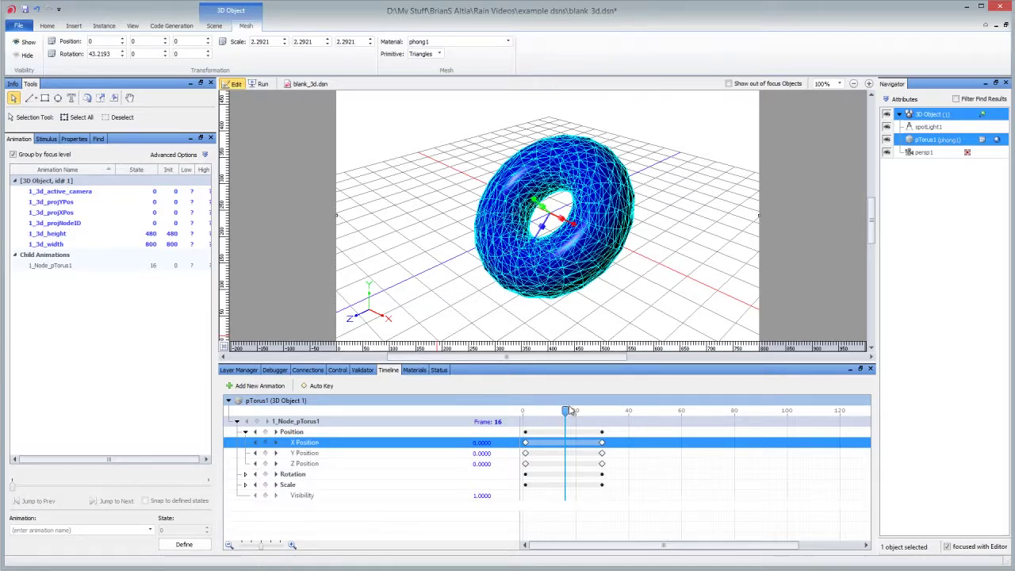
mouse_move(570, 410)
mouse_down()
mouse_move(541, 412)
mouse_move(605, 422)
mouse_move(526, 421)
mouse_move(603, 422)
mouse_move(530, 425)
mouse_move(568, 428)
mouse_up()
- Show phong1's material properties in Altia and compare them with its attributes in Maya
click(413, 371)
click(265, 420)
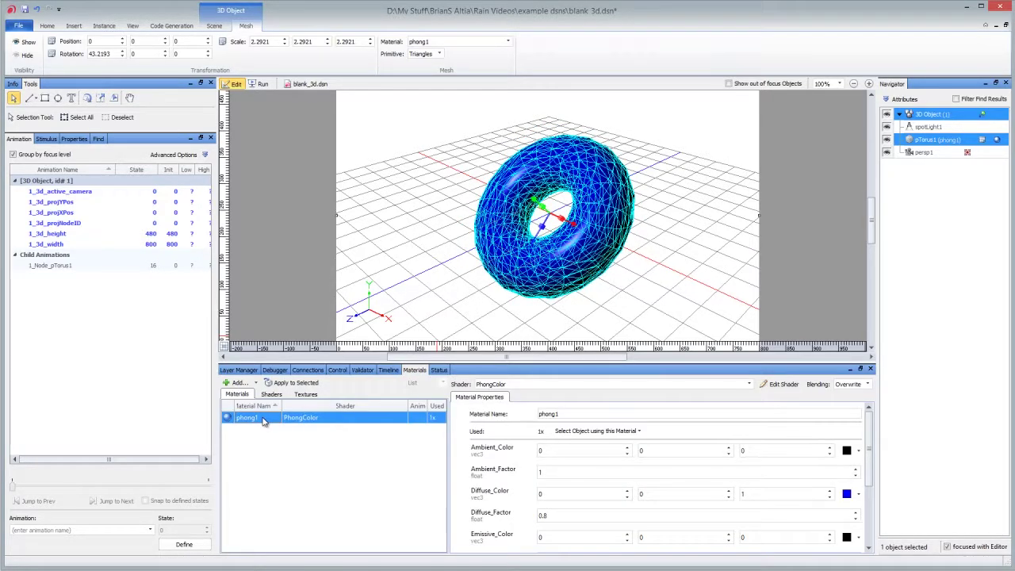
click(389, 370)
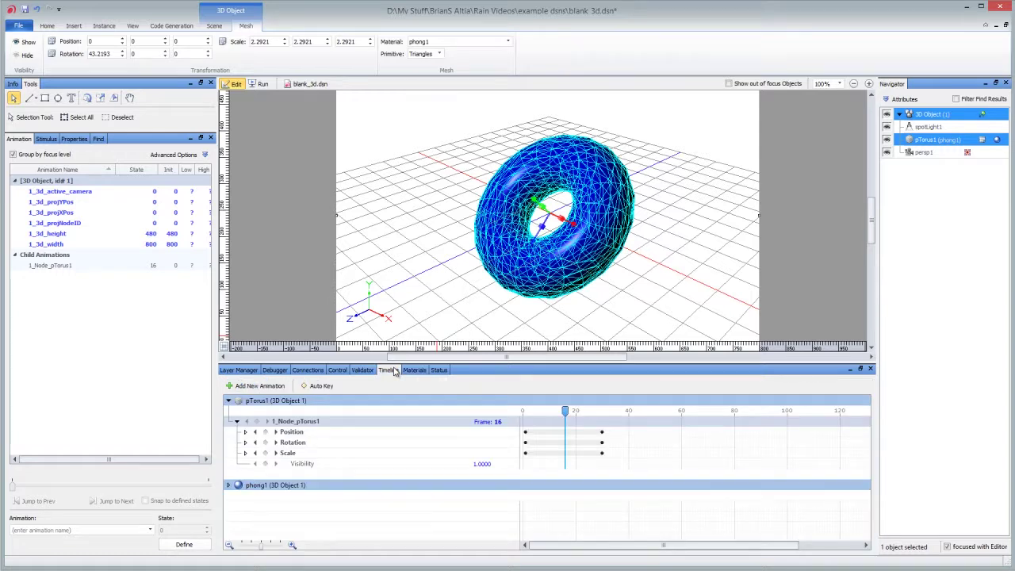
click(409, 370)
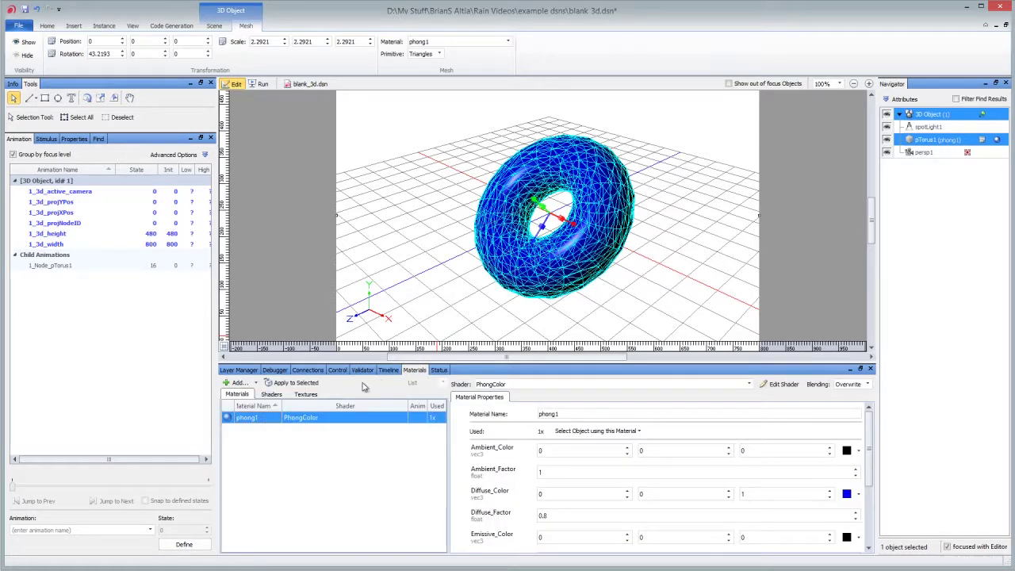
click(519, 549)
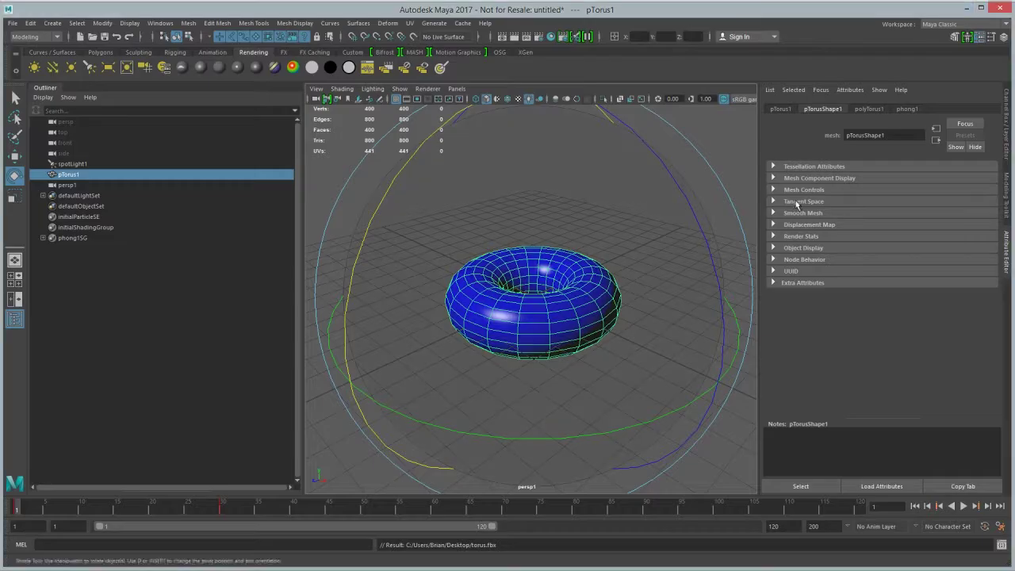
click(908, 108)
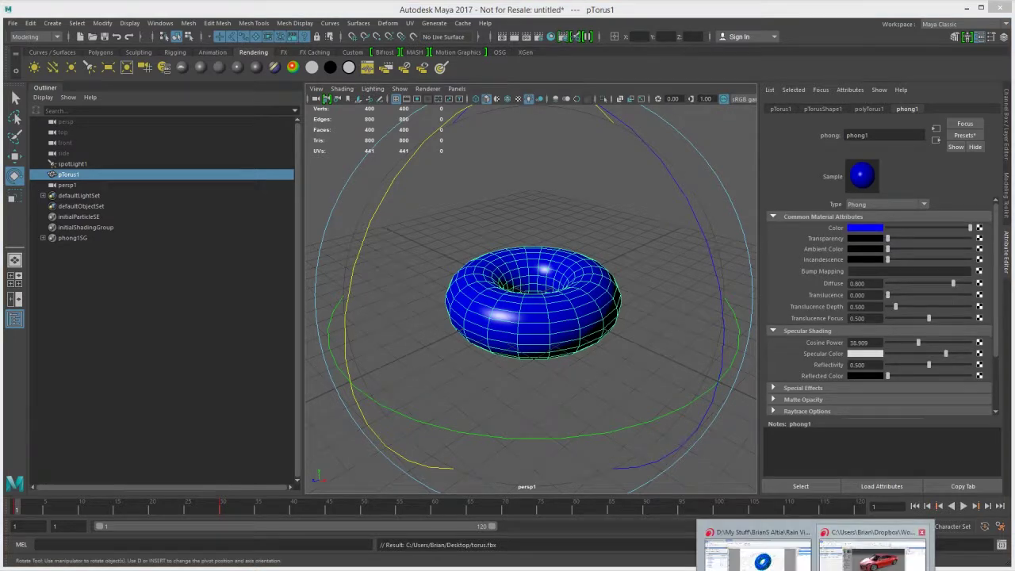
click(873, 546)
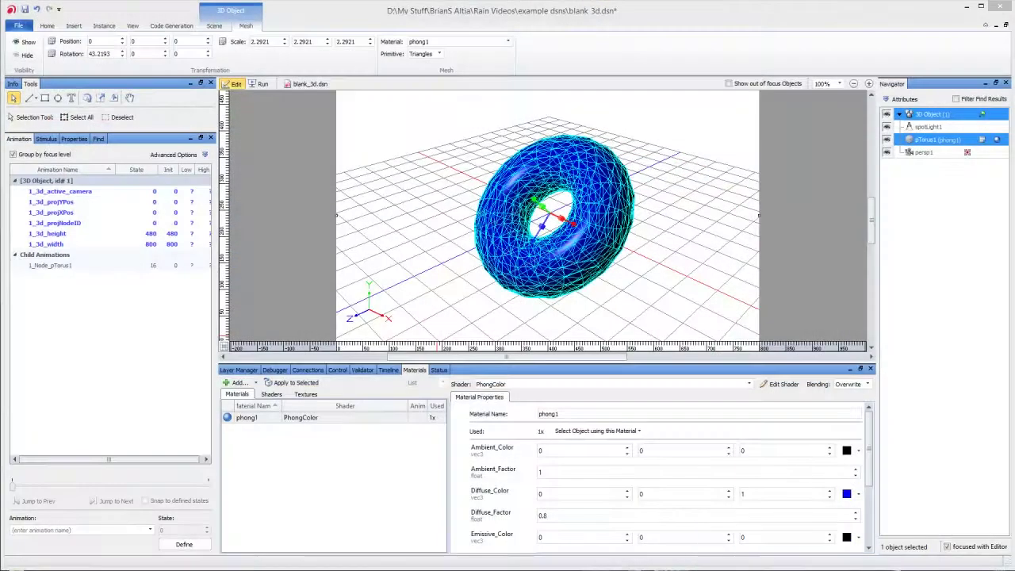
- Create a 3D Material Animation for phong1 named torus_color
click(388, 370)
click(250, 387)
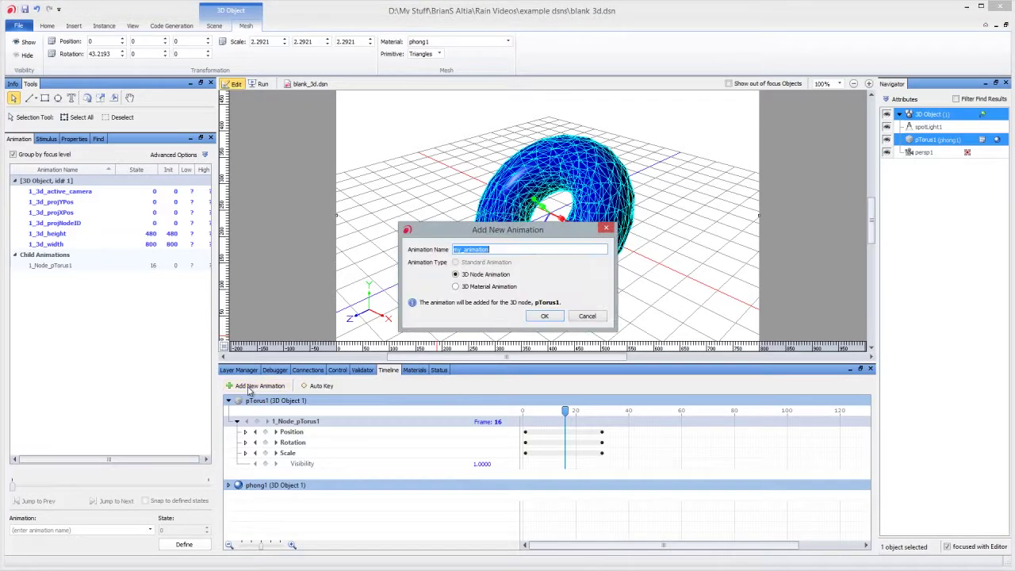
click(473, 287)
text(co)
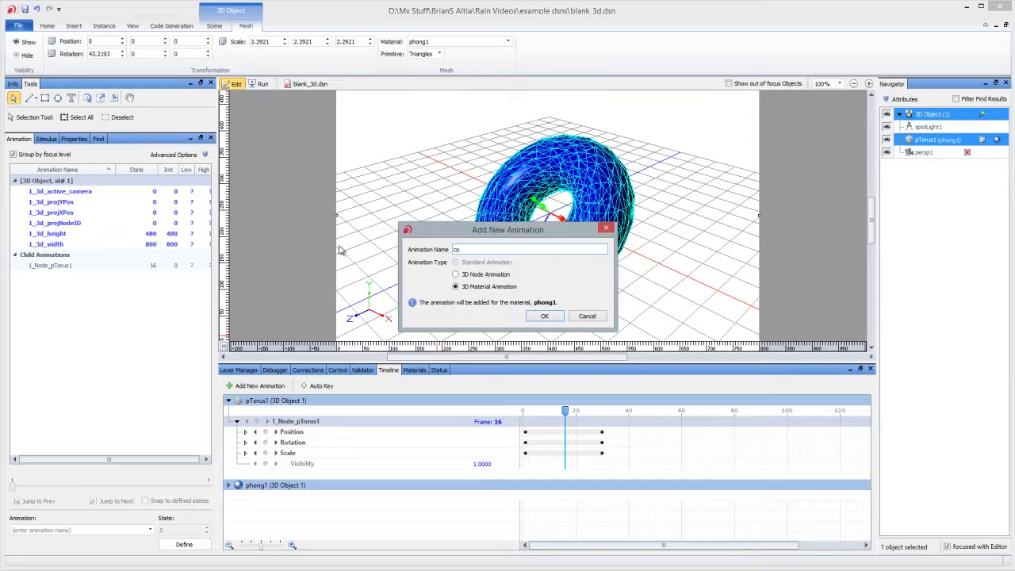
key(BackSpace)
key(BackSpace)
text(tor)
click(555, 317)
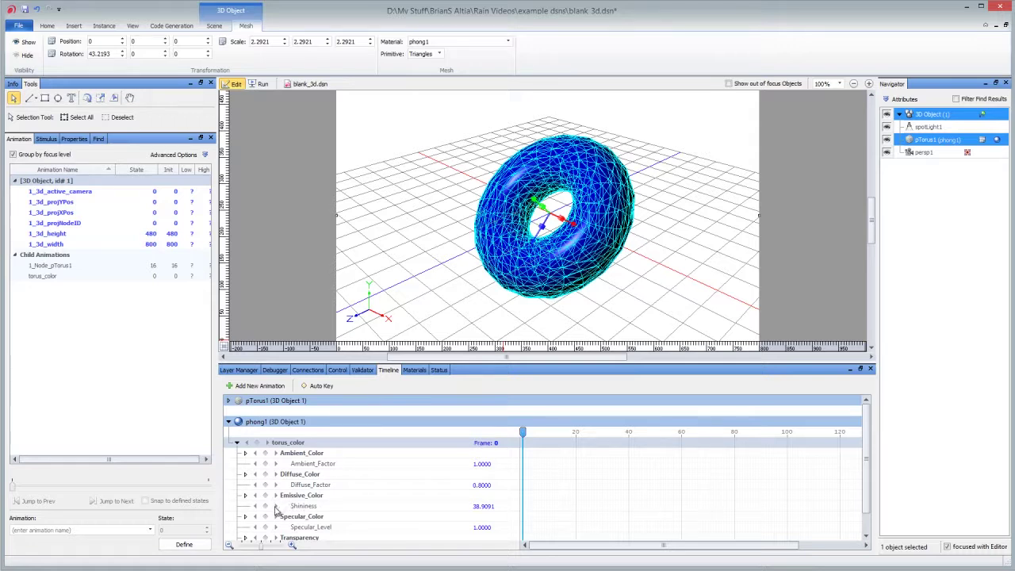
- Key Diffuse_Color blue at frame 0 and Diffuse_Color[1] = 1 (light blue) at frame 40
click(245, 474)
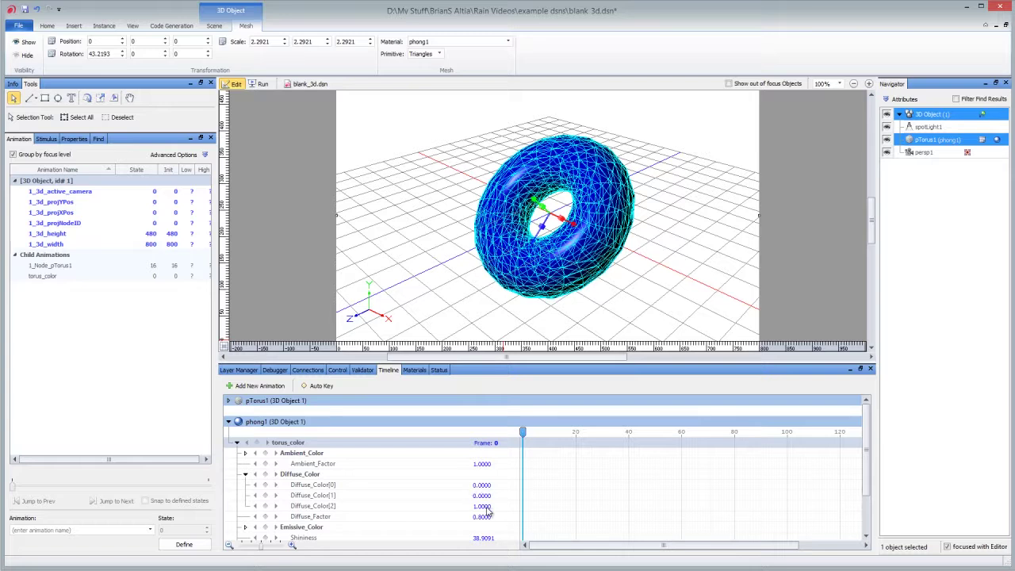
click(265, 477)
drag(524, 429, 632, 441)
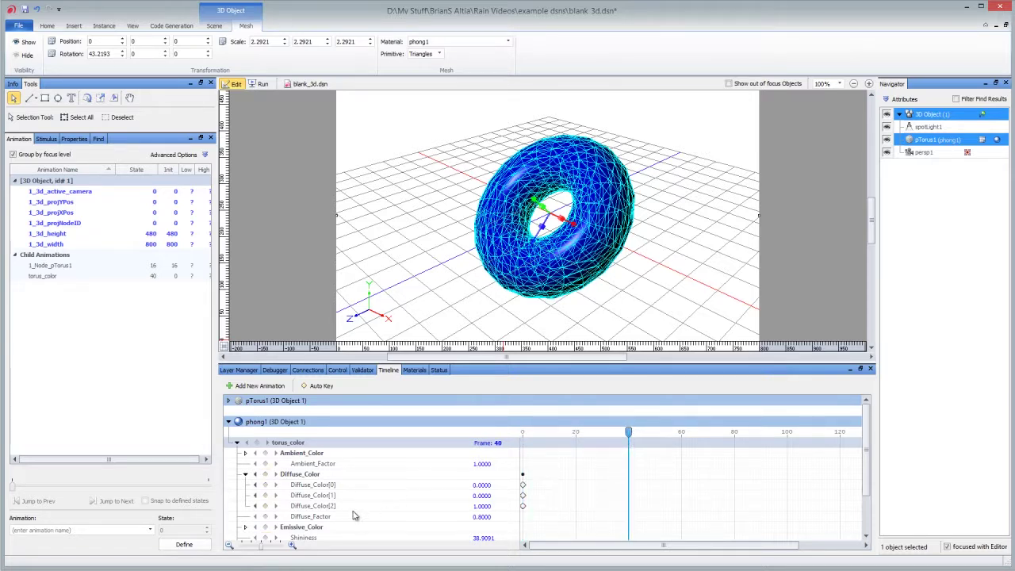
click(482, 496)
click(482, 496)
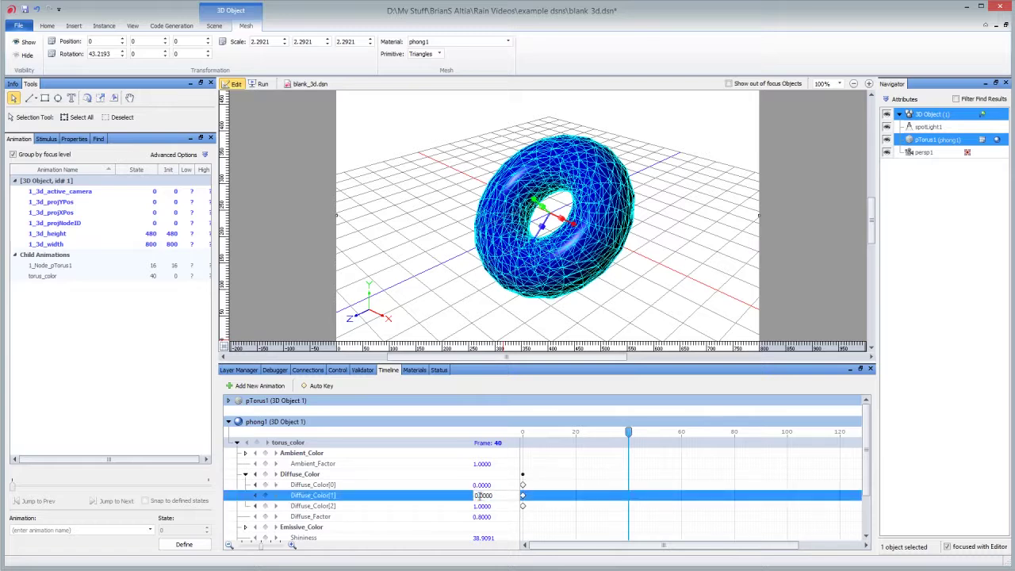
key(Return)
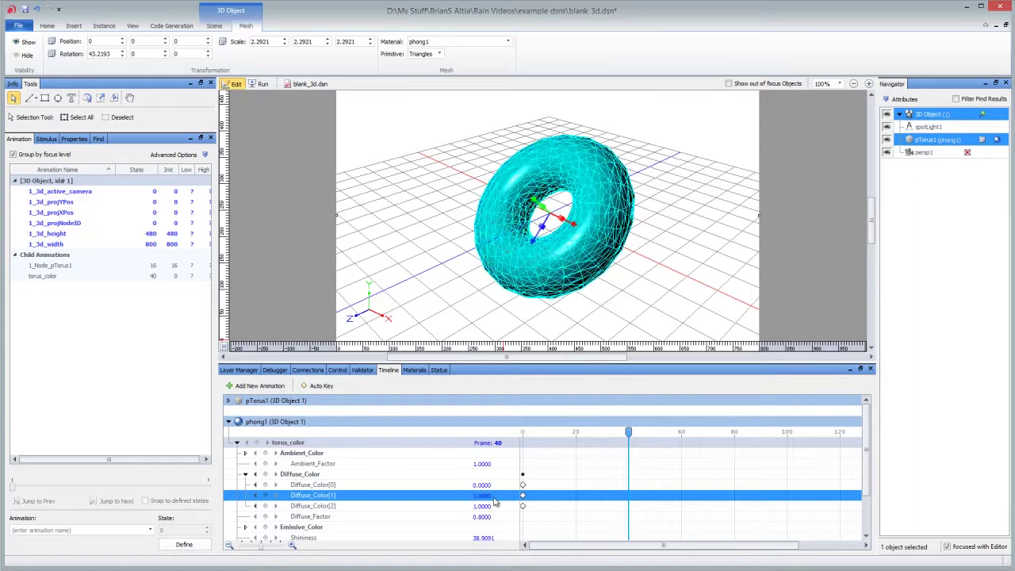
click(266, 496)
drag(629, 432, 579, 473)
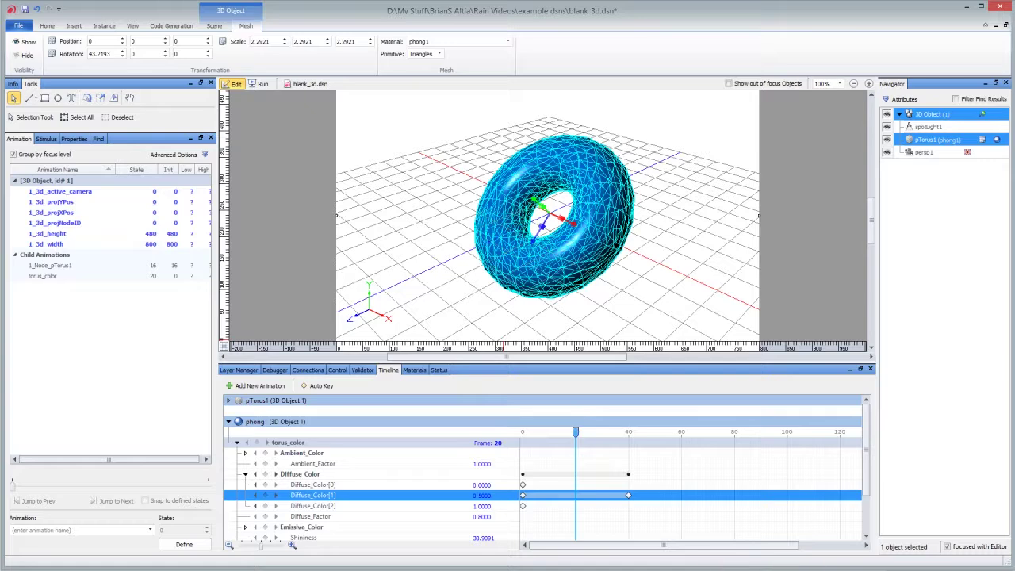
click(888, 547)
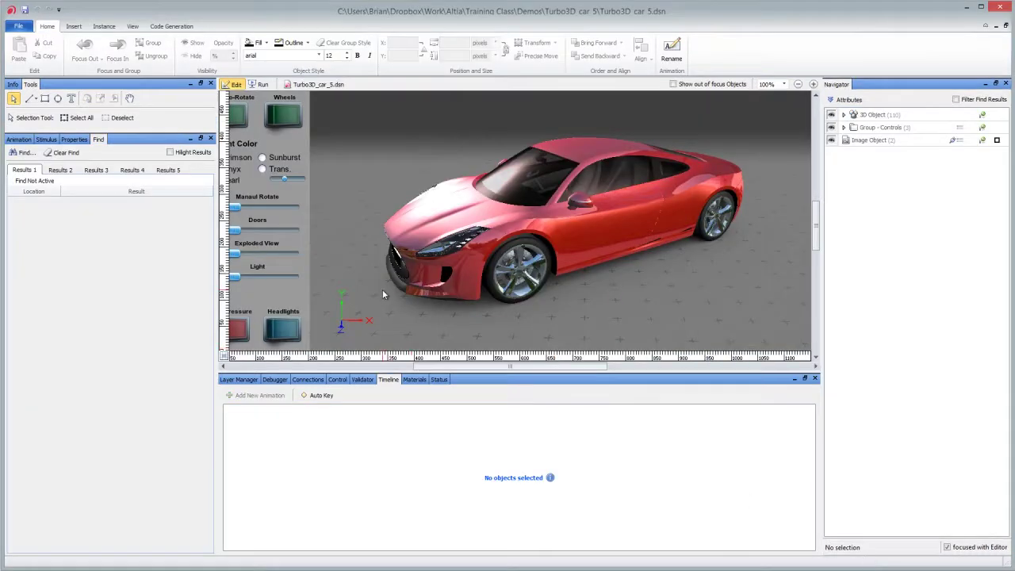
- Run the car demo and try the Manual Rotate, Exploded View and Doors sliders
click(259, 85)
mouse_move(234, 207)
mouse_down()
mouse_move(259, 209)
mouse_move(237, 210)
mouse_move(257, 230)
mouse_move(271, 230)
mouse_move(251, 210)
mouse_move(265, 213)
mouse_move(255, 209)
mouse_move(258, 231)
mouse_move(271, 232)
mouse_move(234, 212)
mouse_up()
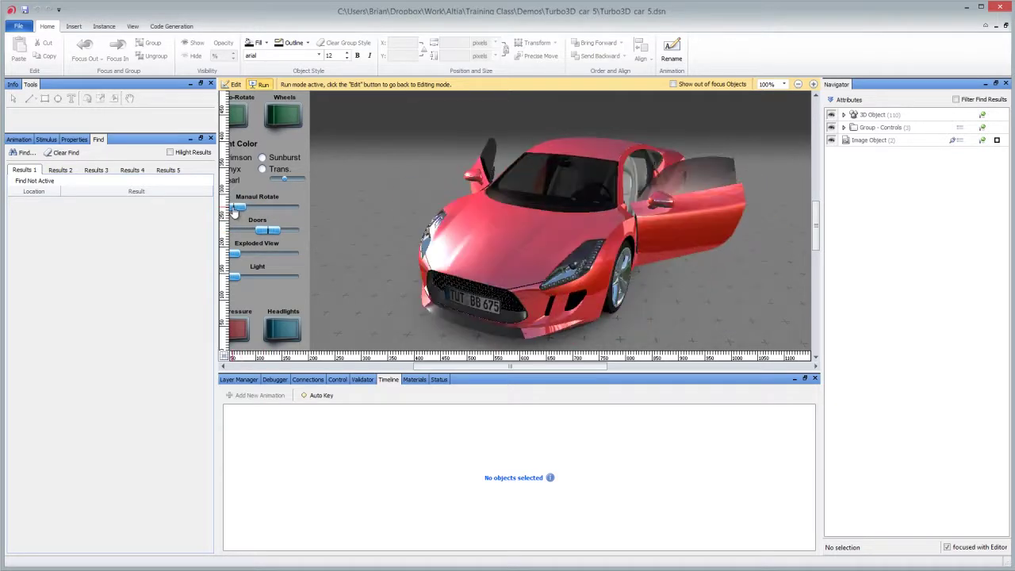
drag(236, 253, 270, 253)
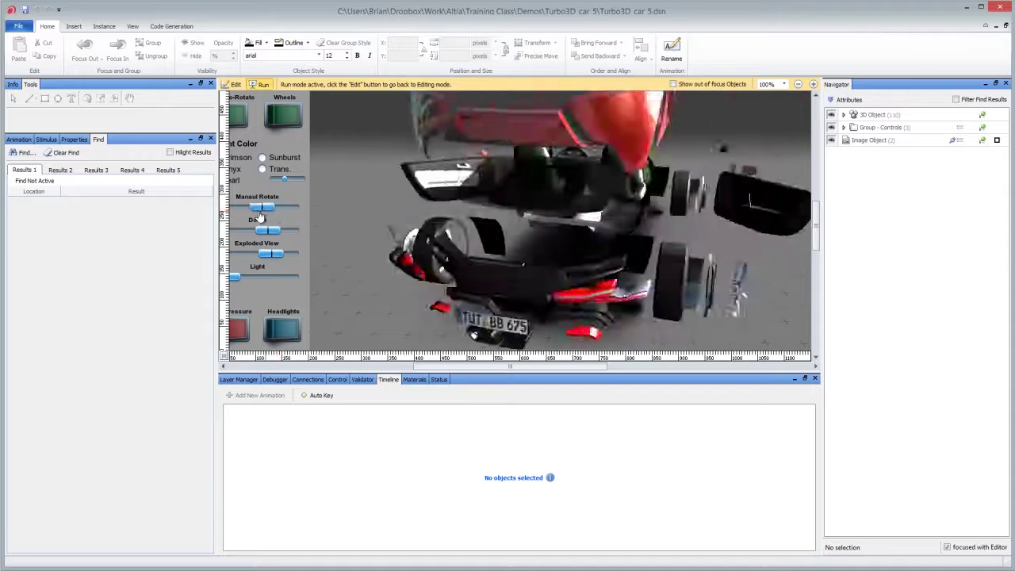
drag(269, 231, 246, 232)
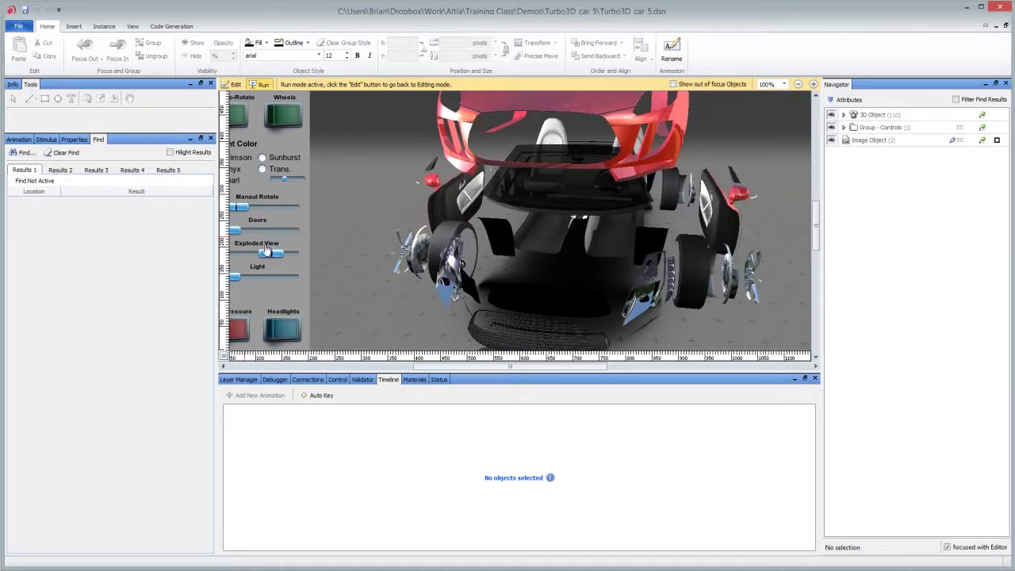
drag(267, 252, 182, 262)
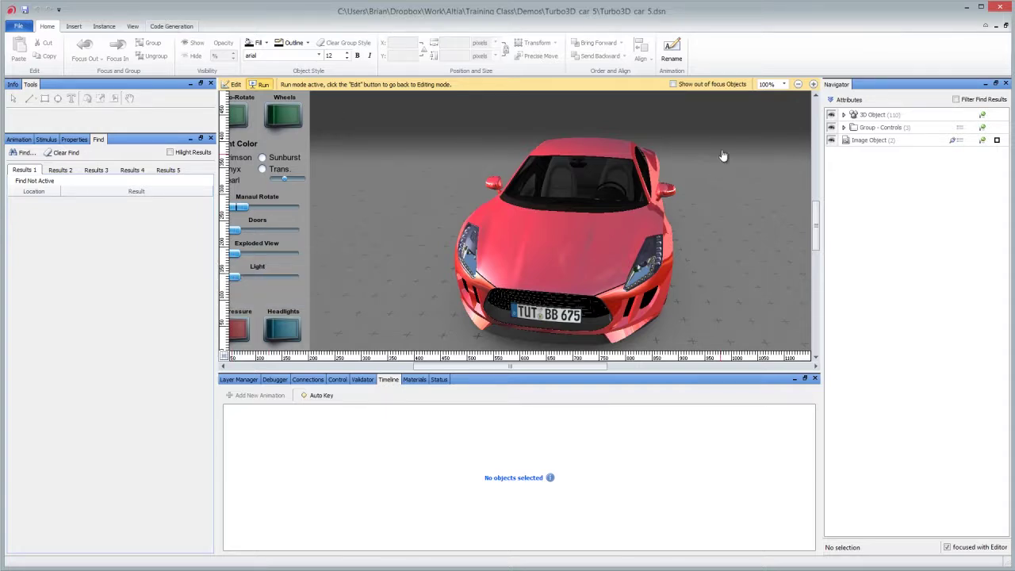
- Enable MSAA, SSAA and FXAA on the car's 3D Object, then test with the Manual Rotate and Light sliders
click(781, 123)
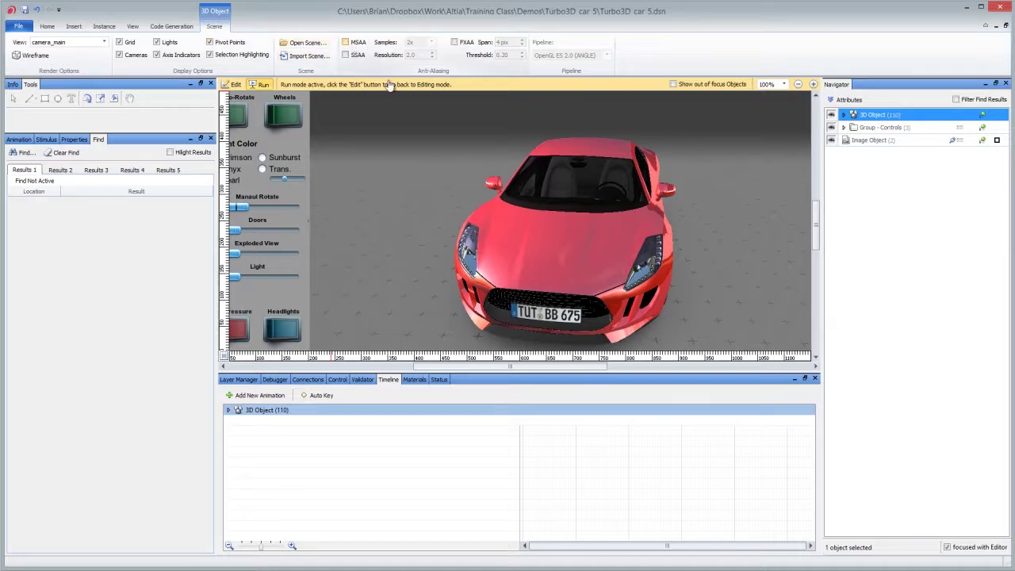
click(345, 42)
click(346, 54)
click(454, 42)
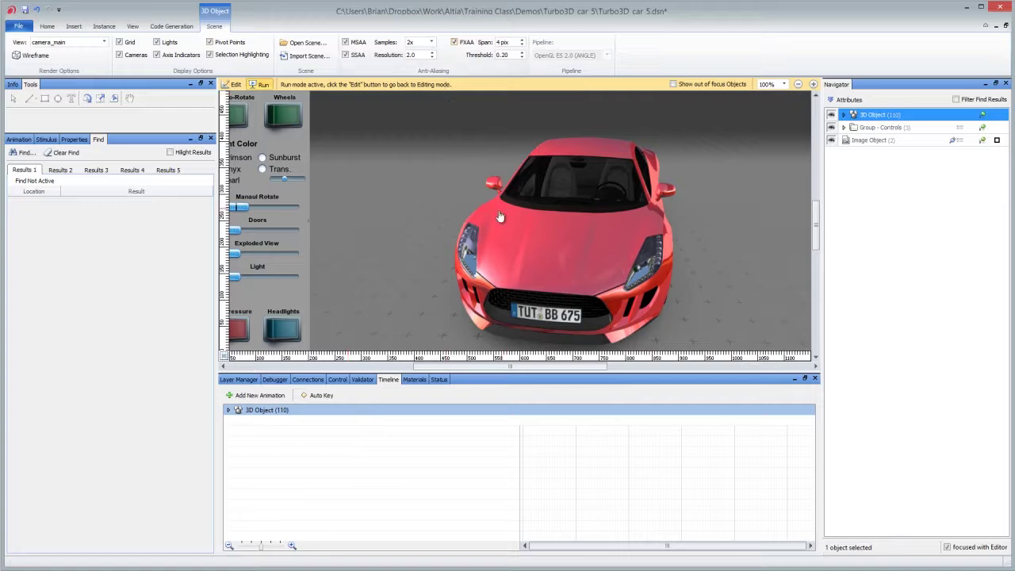
drag(238, 208, 234, 254)
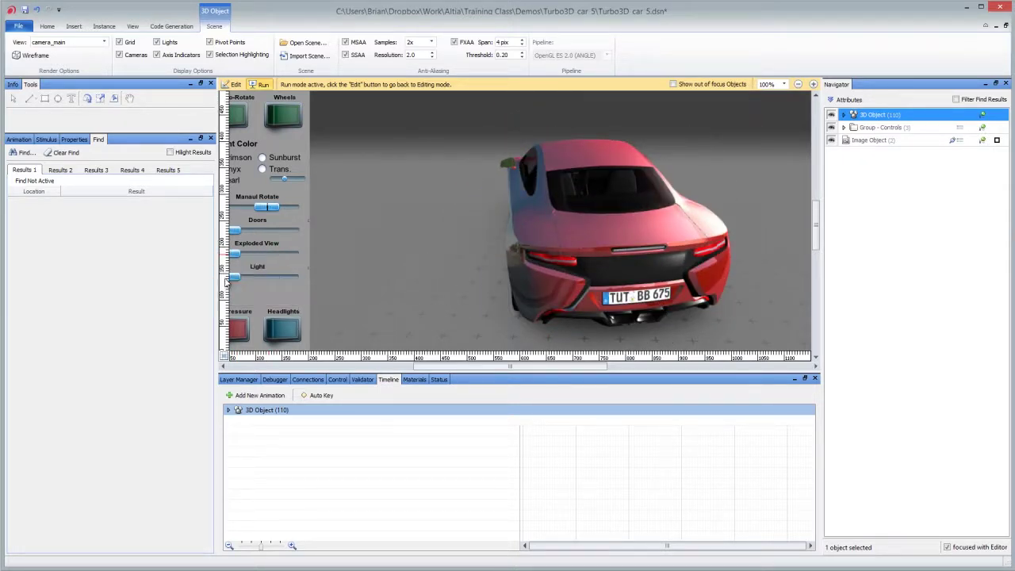
mouse_move(238, 284)
mouse_down()
mouse_move(302, 280)
mouse_move(198, 281)
mouse_move(238, 284)
mouse_move(255, 254)
mouse_move(274, 254)
mouse_move(248, 254)
mouse_move(268, 231)
mouse_move(257, 208)
mouse_move(235, 208)
mouse_up()
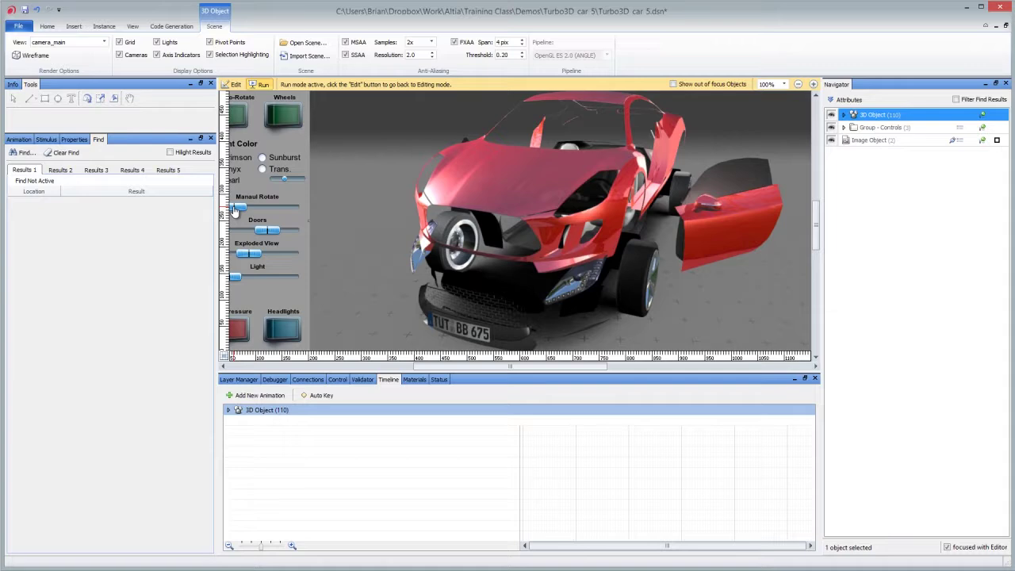